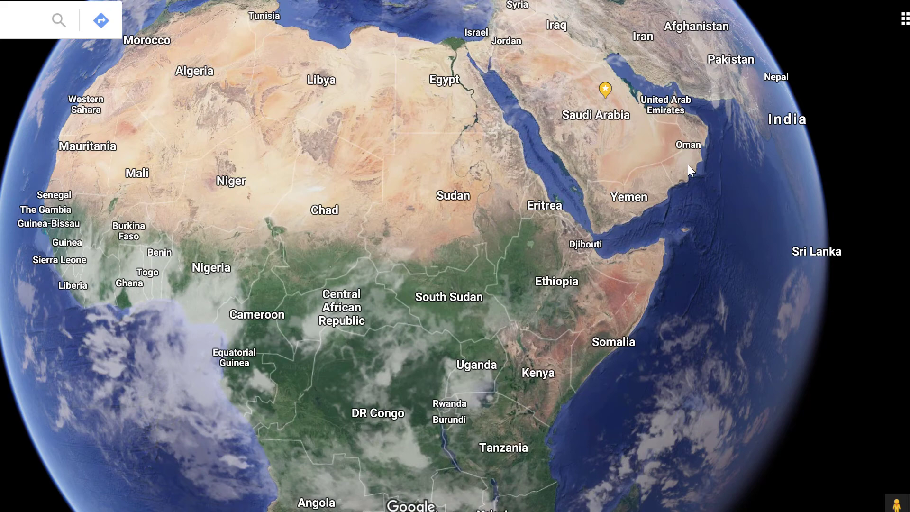
Rotate the globe to the Arabian Peninsula and move south toward the Oman–Yemen coast
{"action": "left_click_drag", "start_coordinate": [685, 170], "coordinate": [476, 190]}
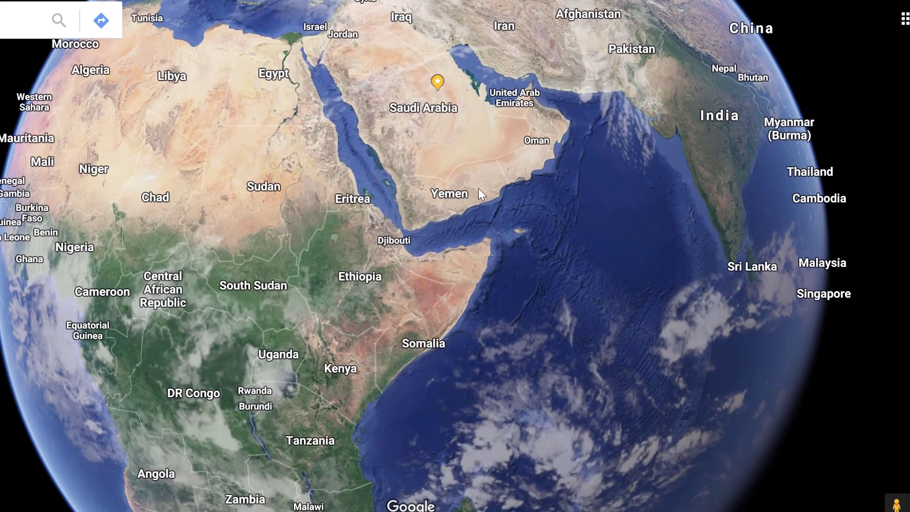
{"action": "scroll", "coordinate": [477, 191], "scroll_direction": "up", "scroll_amount": 5}
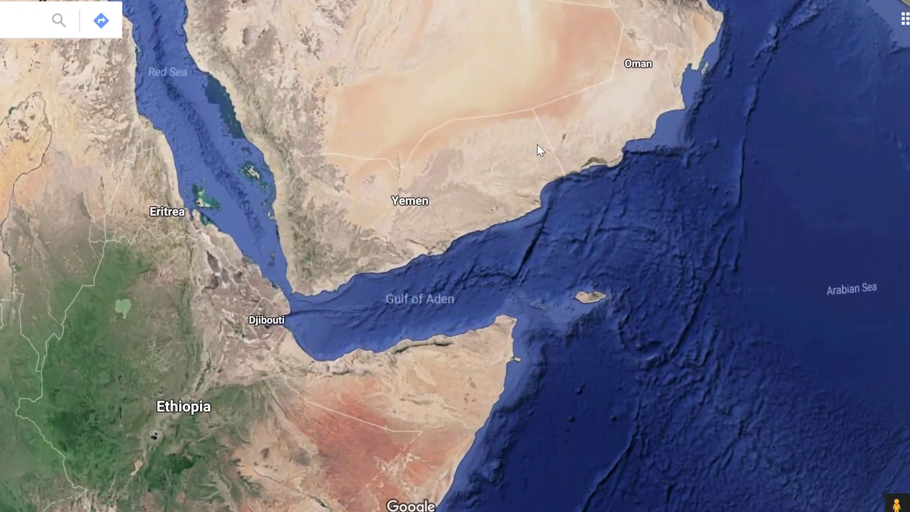
{"action": "left_click_drag", "start_coordinate": [645, 131], "coordinate": [583, 217]}
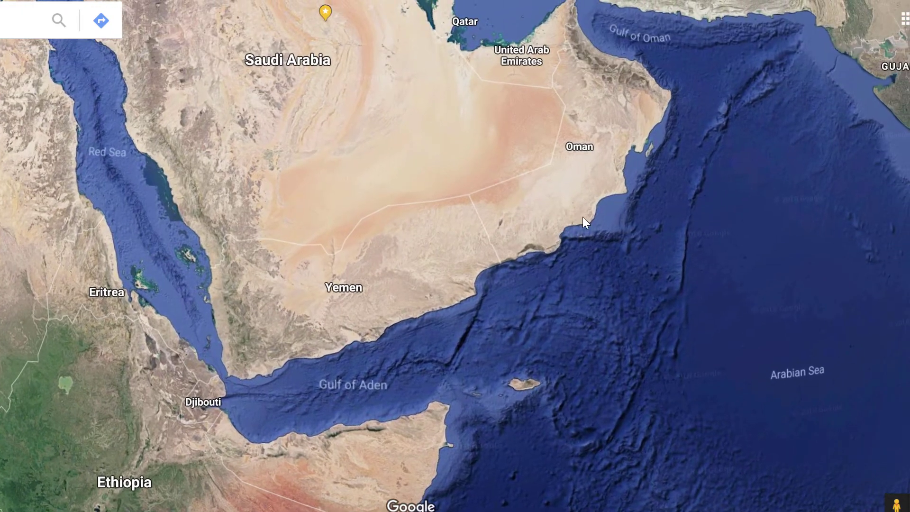
{"action": "left_click_drag", "start_coordinate": [615, 182], "coordinate": [584, 263]}
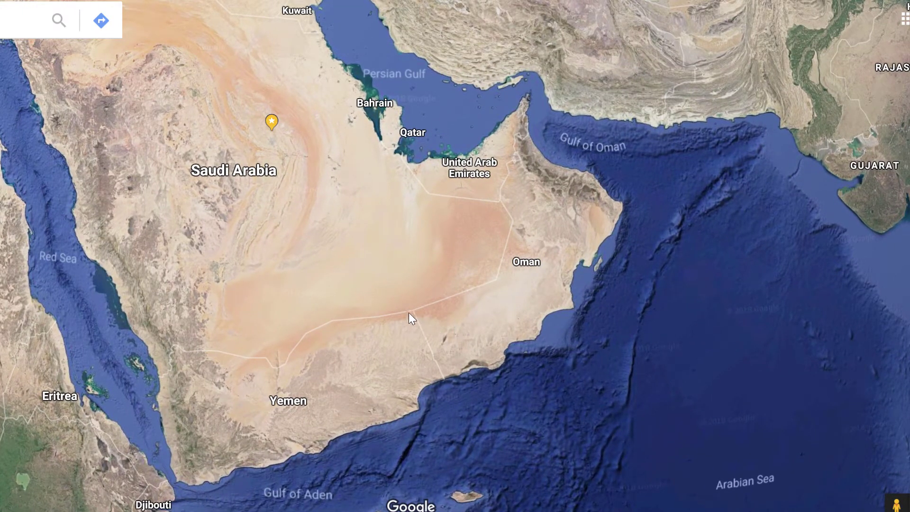
{"action": "left_click_drag", "start_coordinate": [446, 355], "coordinate": [465, 270]}
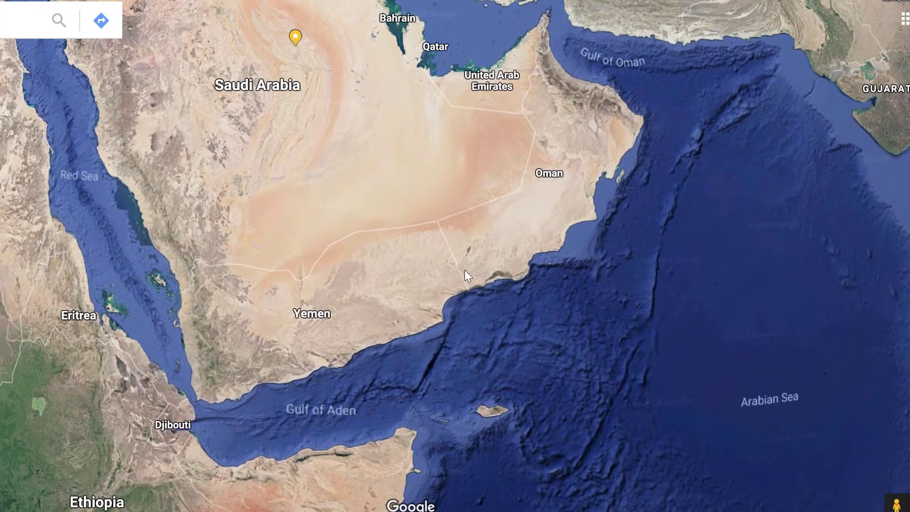
{"action": "scroll", "coordinate": [465, 264], "scroll_direction": "up", "scroll_amount": 5}
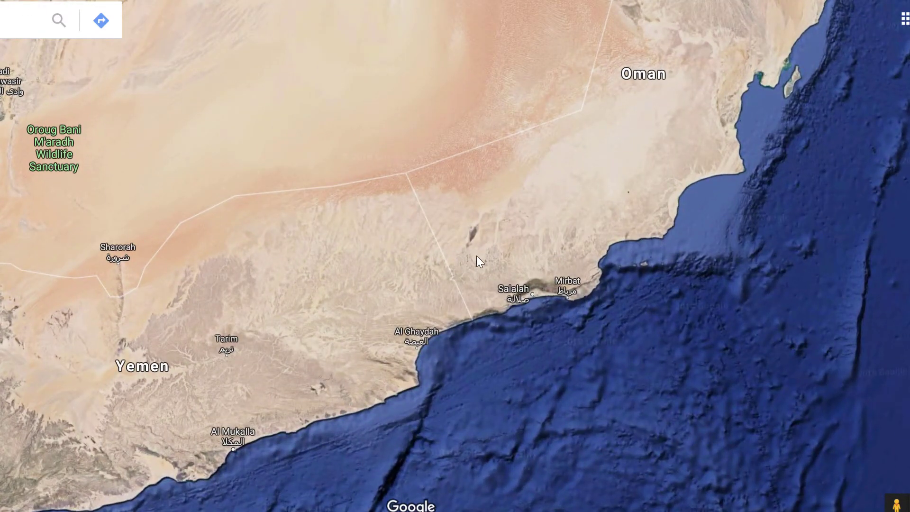
{"action": "scroll", "coordinate": [477, 256], "scroll_direction": "up", "scroll_amount": 3}
{"action": "left_click_drag", "start_coordinate": [454, 272], "coordinate": [456, 236]}
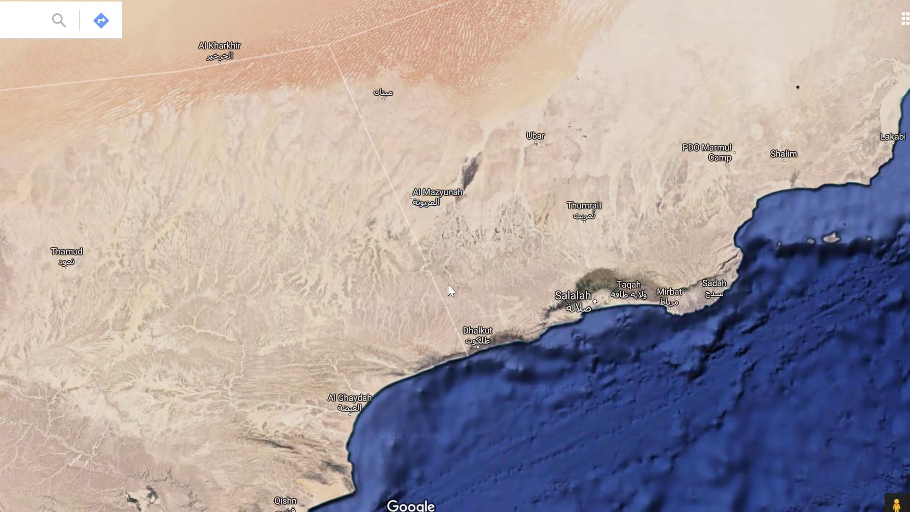
{"action": "left_click_drag", "start_coordinate": [449, 284], "coordinate": [458, 226]}
{"action": "scroll", "coordinate": [456, 237], "scroll_direction": "up", "scroll_amount": 1}
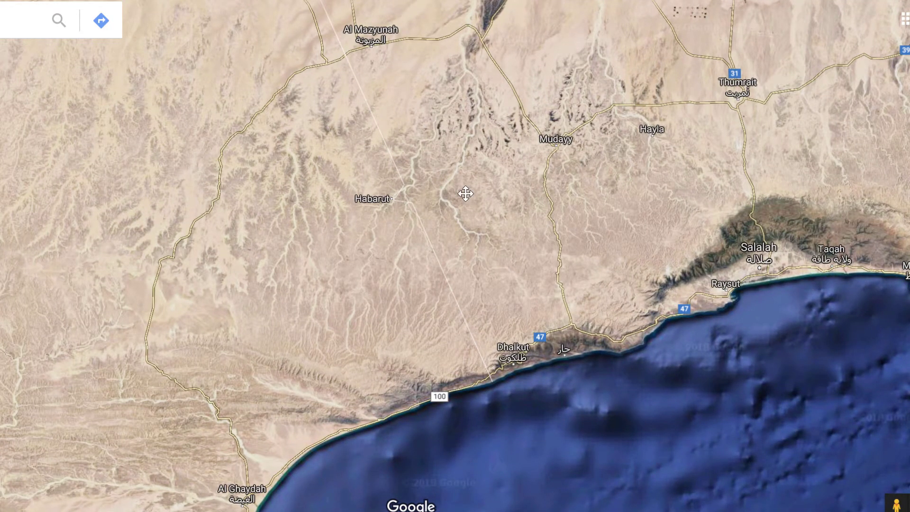
Look over the dune sea north of Al Mazyunah, then drop and dismiss a pin near Salalah
{"action": "left_click_drag", "start_coordinate": [419, 125], "coordinate": [398, 226]}
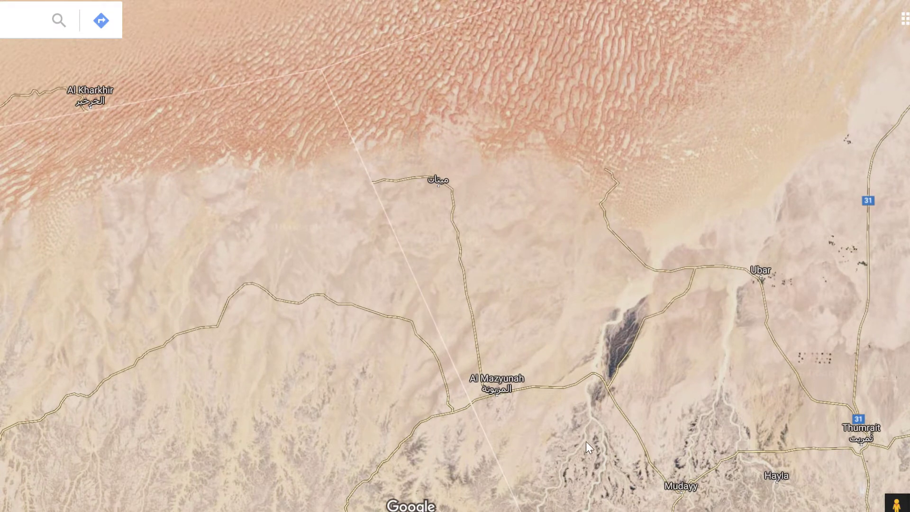
{"action": "left_click_drag", "start_coordinate": [586, 441], "coordinate": [346, 288]}
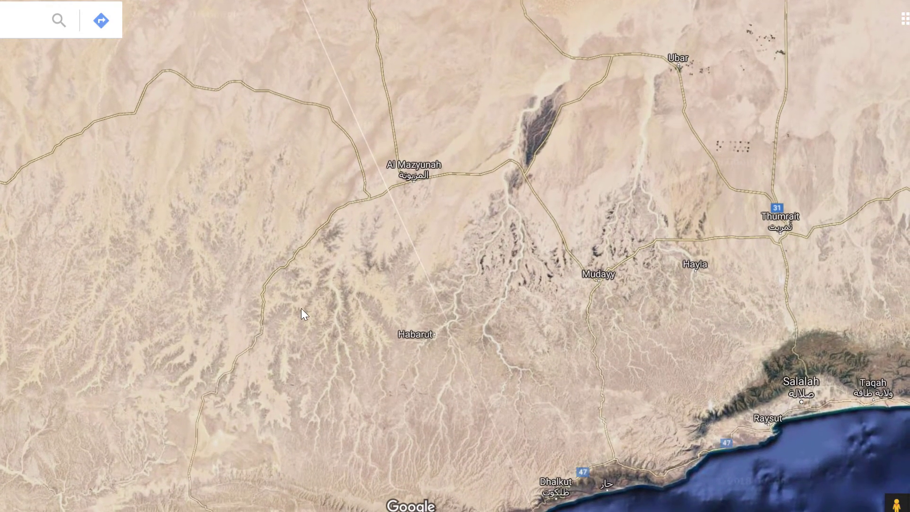
{"action": "left_click", "coordinate": [315, 319]}
{"action": "key", "text": "Escape"}
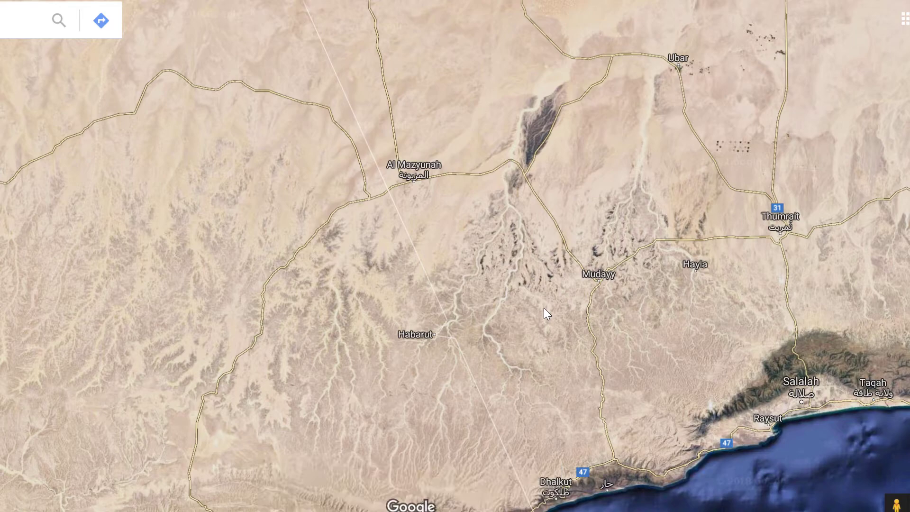
Pan south toward the coast and centre the view on the Habarut area
{"action": "left_click_drag", "start_coordinate": [530, 346], "coordinate": [499, 204]}
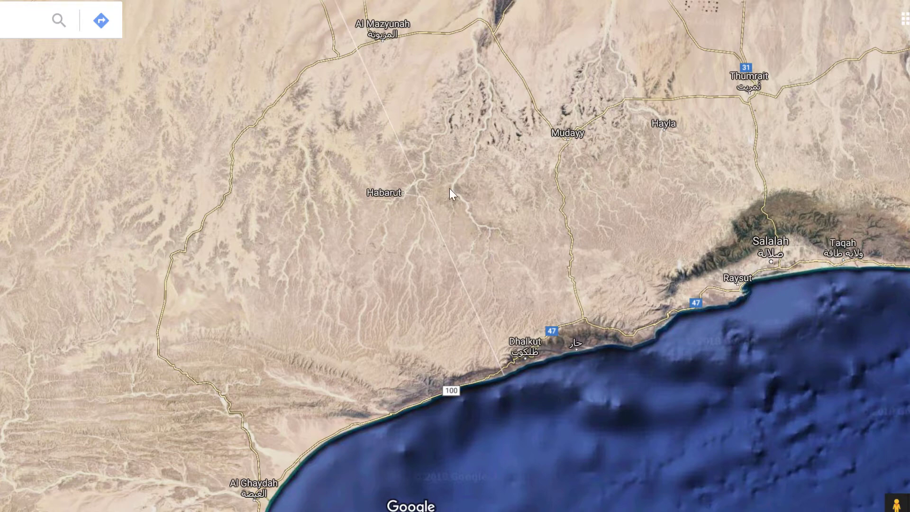
{"action": "left_click_drag", "start_coordinate": [467, 213], "coordinate": [397, 180]}
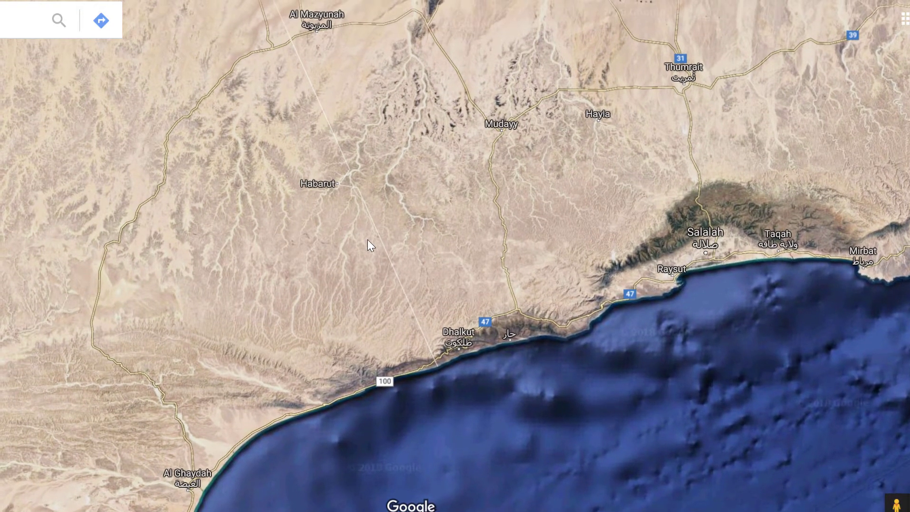
{"action": "scroll", "coordinate": [368, 239], "scroll_direction": "up", "scroll_amount": 1}
{"action": "scroll", "coordinate": [367, 240], "scroll_direction": "up", "scroll_amount": 1}
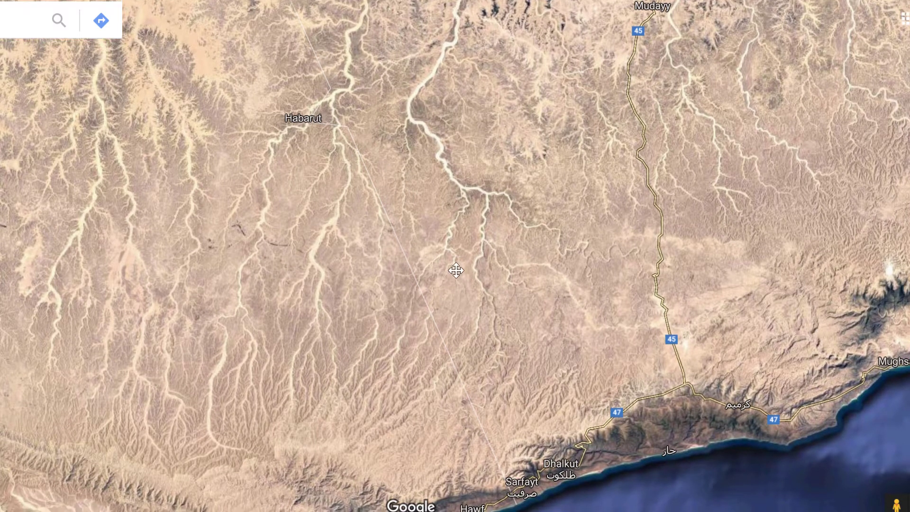
{"action": "left_click_drag", "start_coordinate": [461, 295], "coordinate": [456, 269]}
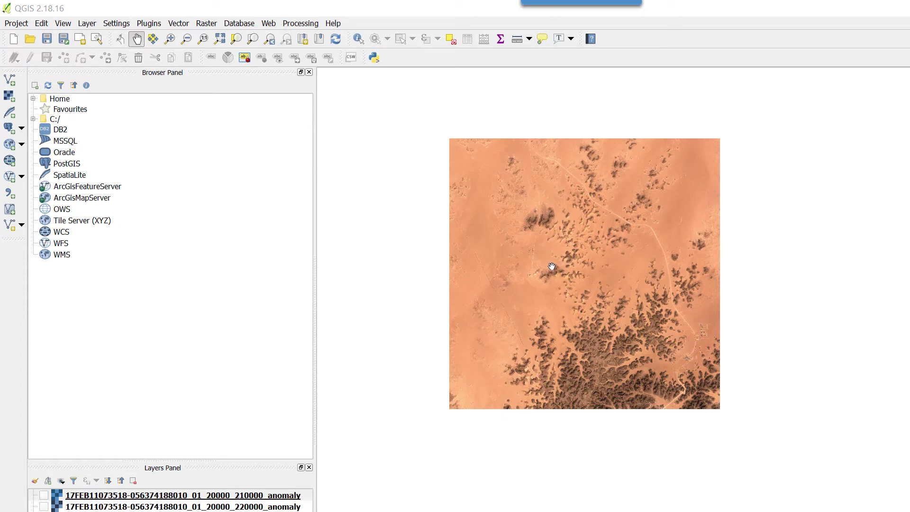
{"action": "scroll", "coordinate": [552, 267], "scroll_direction": "up", "scroll_amount": 2}
Pan across the desert satellite tile so it fills the QGIS map canvas
{"action": "mouse_move", "coordinate": [559, 224]}
{"action": "left_mouse_down"}
{"action": "mouse_move", "coordinate": [567, 285]}
{"action": "mouse_move", "coordinate": [558, 257]}
{"action": "left_mouse_up"}
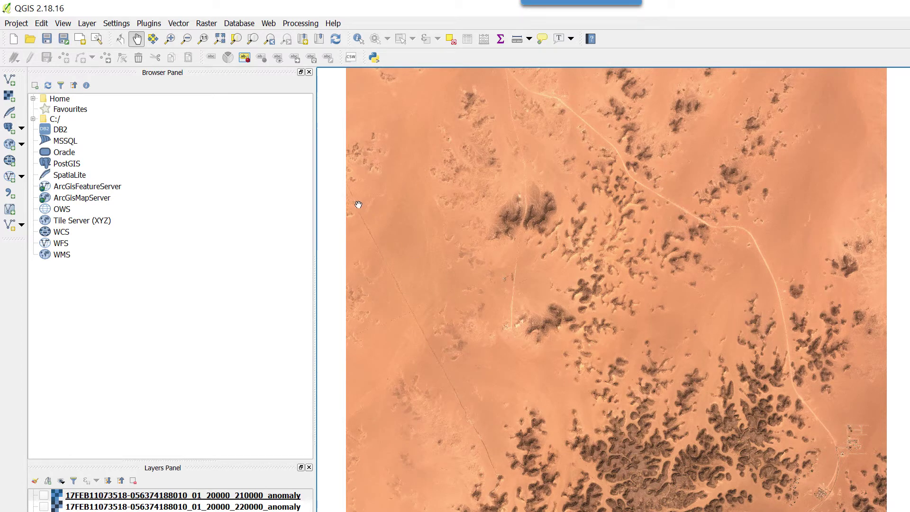
{"action": "scroll", "coordinate": [406, 334], "scroll_direction": "up", "scroll_amount": 1}
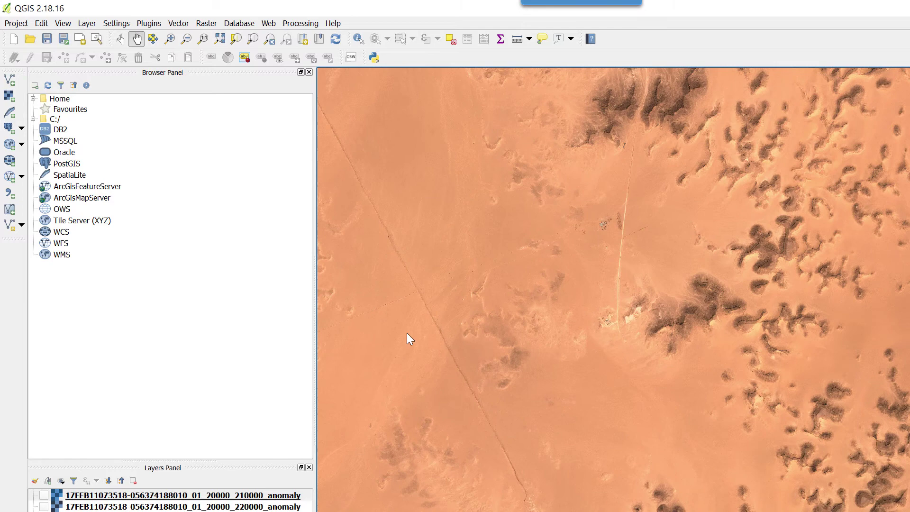
{"action": "scroll", "coordinate": [407, 333], "scroll_direction": "up", "scroll_amount": 1}
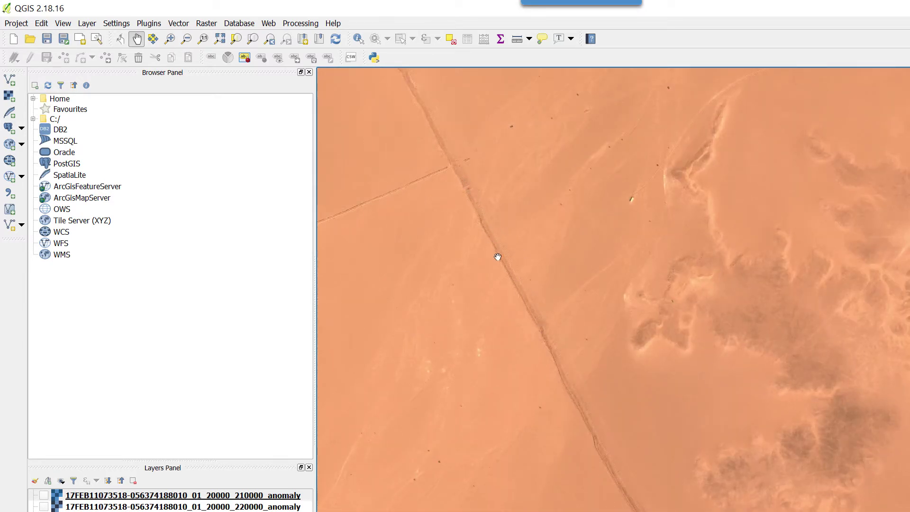
{"action": "scroll", "coordinate": [541, 361], "scroll_direction": "down", "scroll_amount": 1}
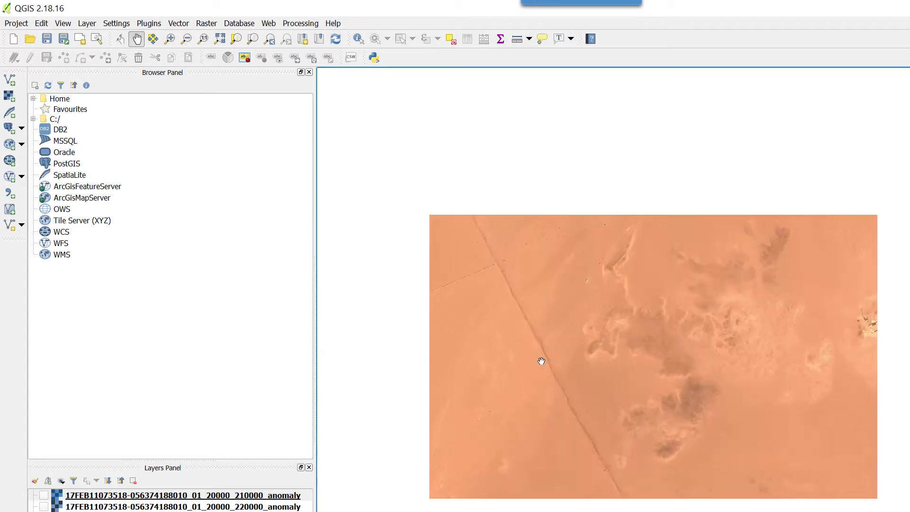
{"action": "scroll", "coordinate": [541, 361], "scroll_direction": "up", "scroll_amount": 1}
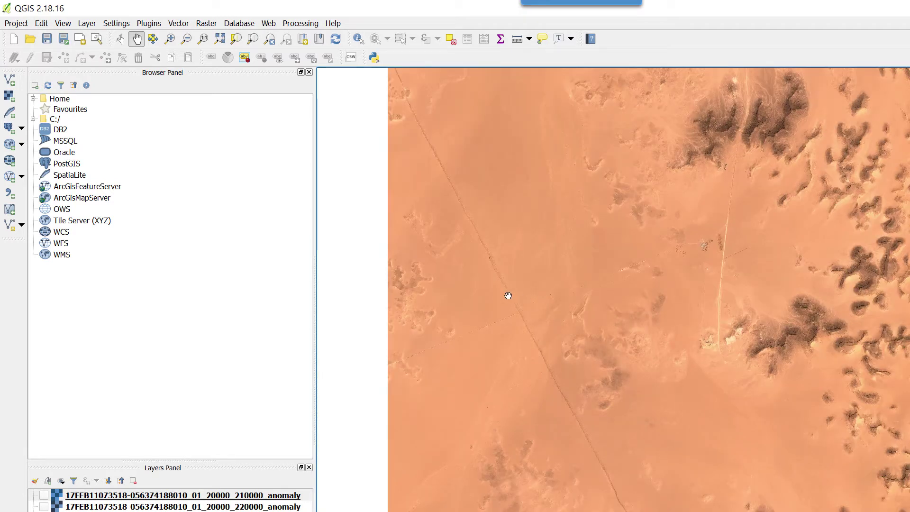
{"action": "scroll", "coordinate": [508, 295], "scroll_direction": "down", "scroll_amount": 1}
{"action": "mouse_move", "coordinate": [577, 262]}
{"action": "left_mouse_down"}
{"action": "mouse_move", "coordinate": [537, 293]}
{"action": "mouse_move", "coordinate": [478, 285]}
{"action": "left_mouse_up"}
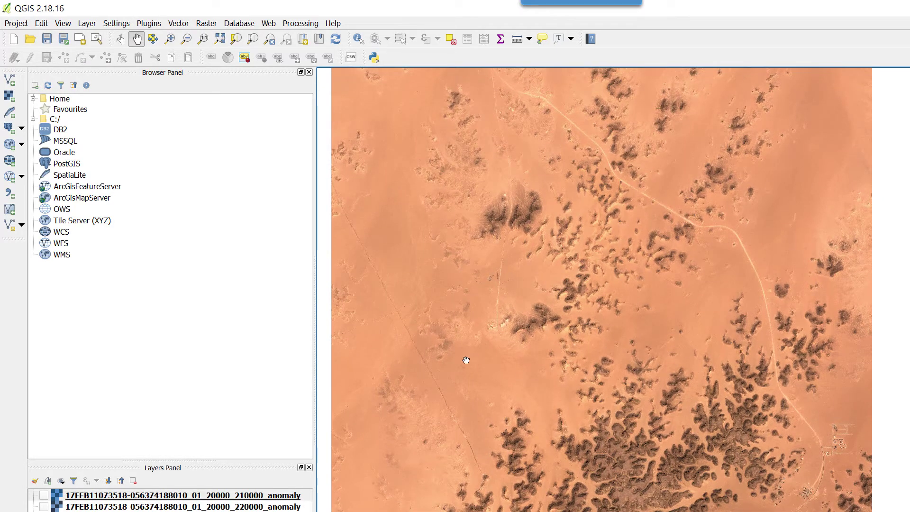
{"action": "left_click", "coordinate": [45, 500]}
Show both anomaly layers and pan the red compound outline into view
{"action": "left_click", "coordinate": [43, 495]}
{"action": "left_click", "coordinate": [43, 506]}
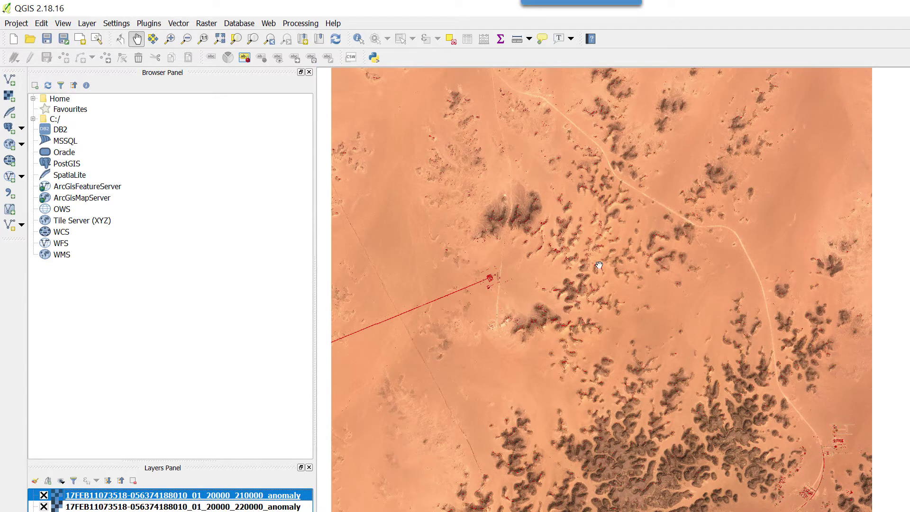
{"action": "left_click_drag", "start_coordinate": [660, 233], "coordinate": [651, 257]}
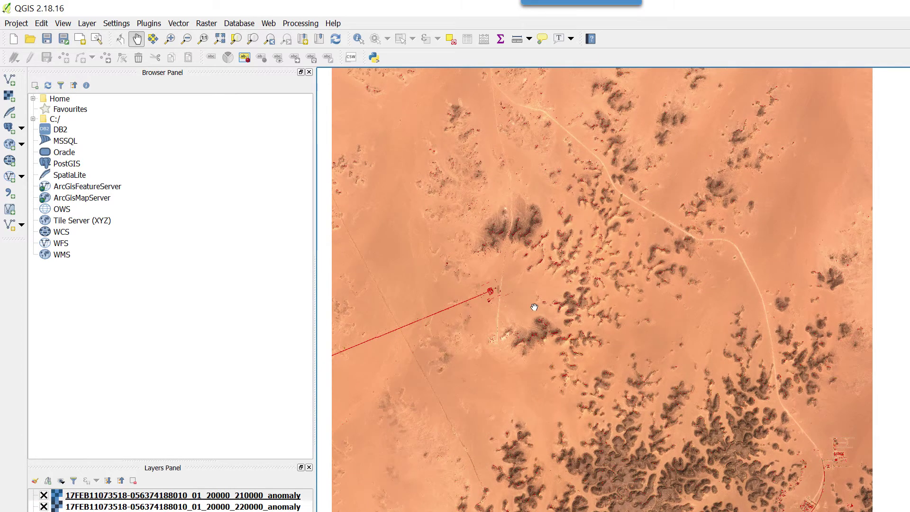
{"action": "scroll", "coordinate": [416, 335], "scroll_direction": "up", "scroll_amount": 2}
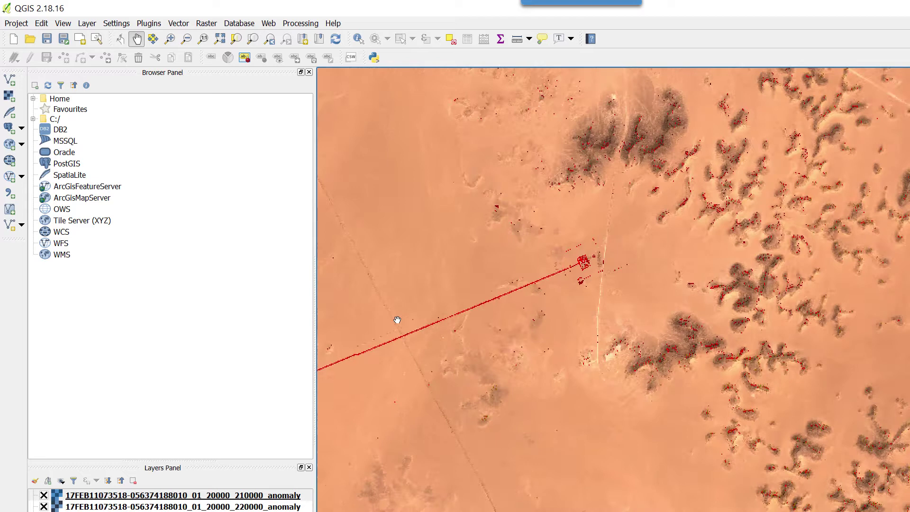
{"action": "scroll", "coordinate": [426, 340], "scroll_direction": "up", "scroll_amount": 1}
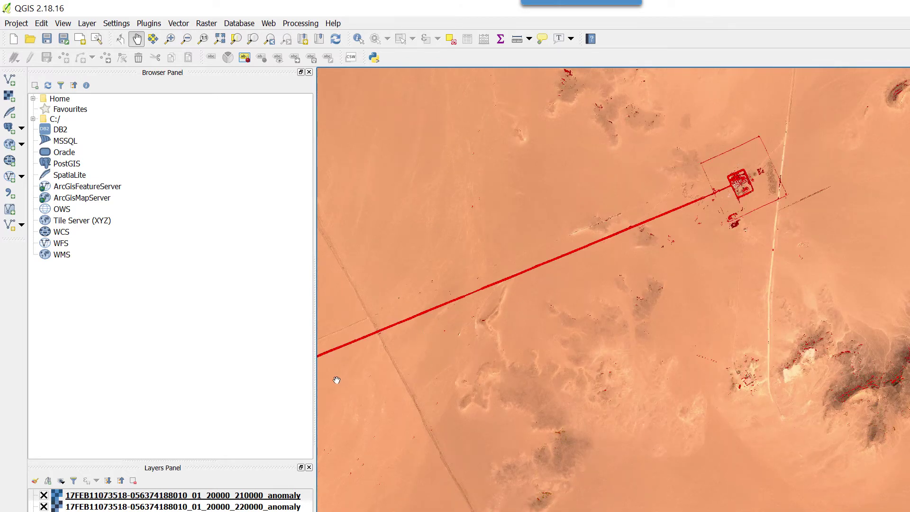
{"action": "left_click_drag", "start_coordinate": [406, 365], "coordinate": [567, 370]}
{"action": "scroll", "coordinate": [567, 369], "scroll_direction": "down", "scroll_amount": 3}
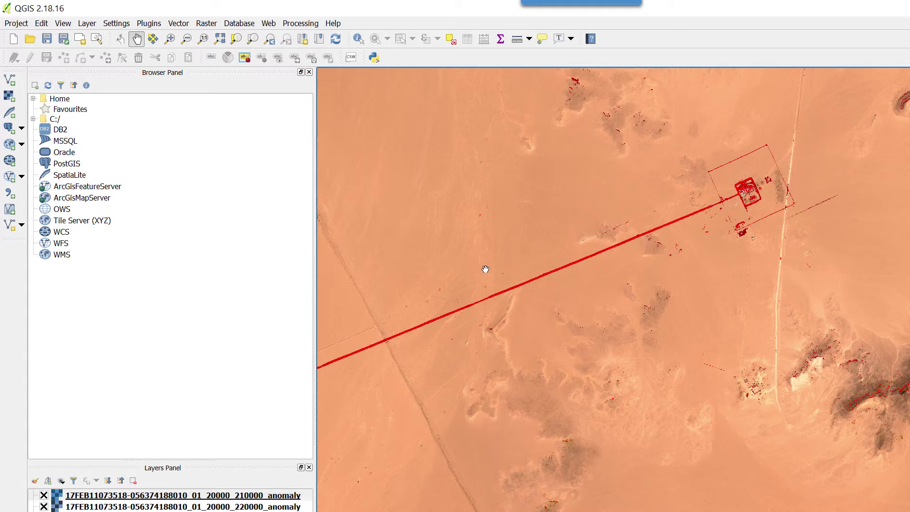
Hide both anomaly layers and follow the black road across the imagery
{"action": "left_click", "coordinate": [44, 496]}
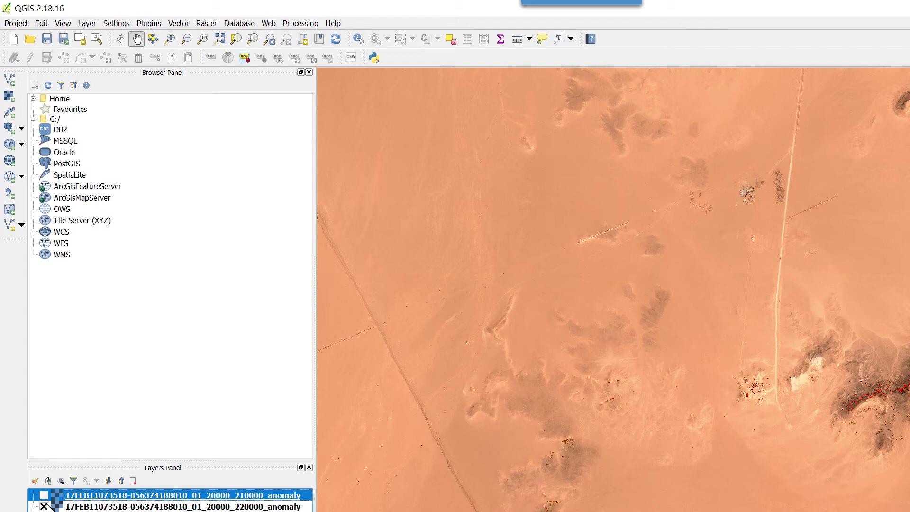
{"action": "left_click", "coordinate": [45, 507]}
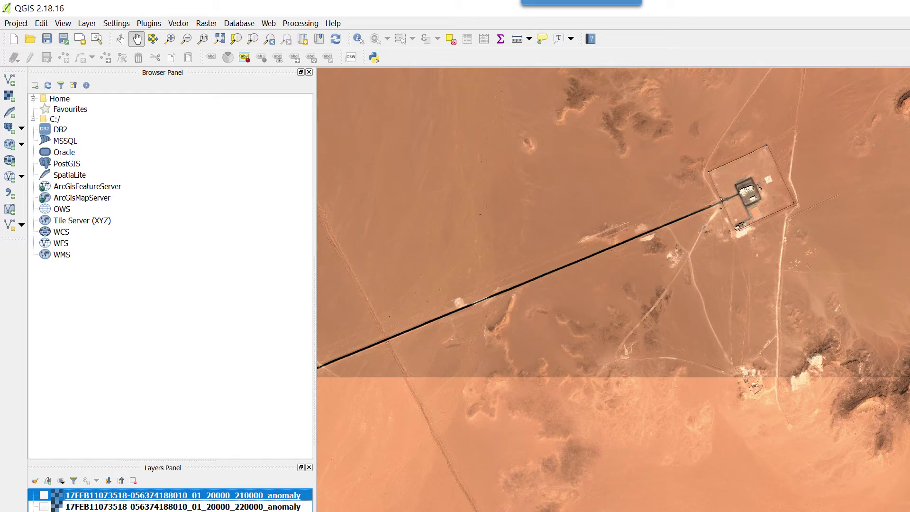
{"action": "scroll", "coordinate": [509, 284], "scroll_direction": "up", "scroll_amount": 2}
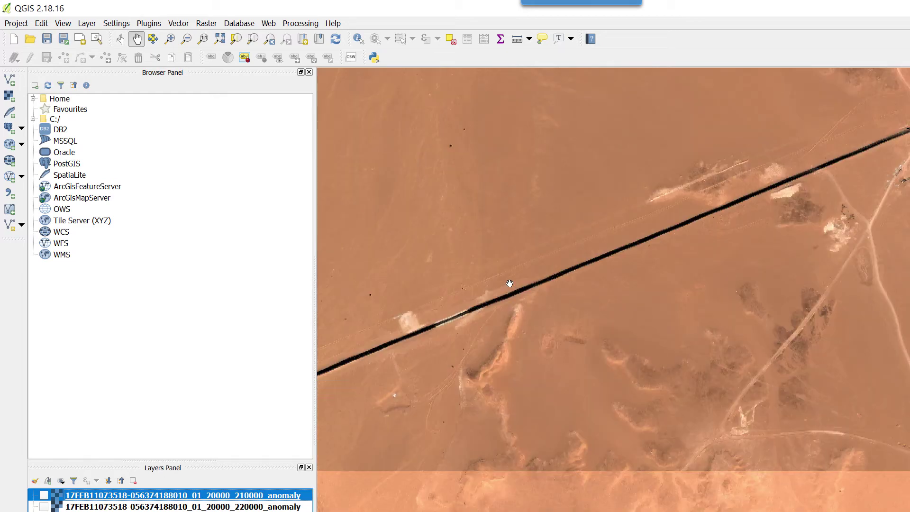
{"action": "left_click_drag", "start_coordinate": [509, 284], "coordinate": [599, 359]}
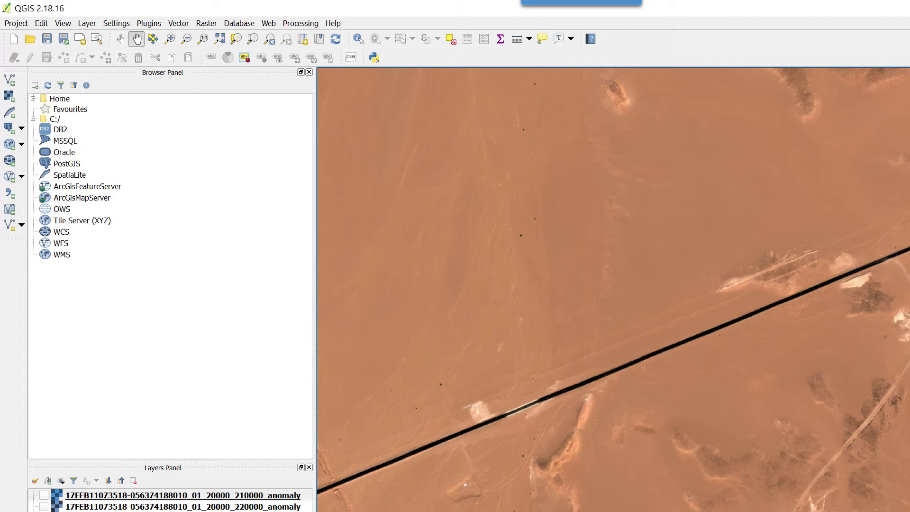
Toggle the first anomaly layer off and on repeatedly to compare the road's presence
{"action": "left_click", "coordinate": [170, 496]}
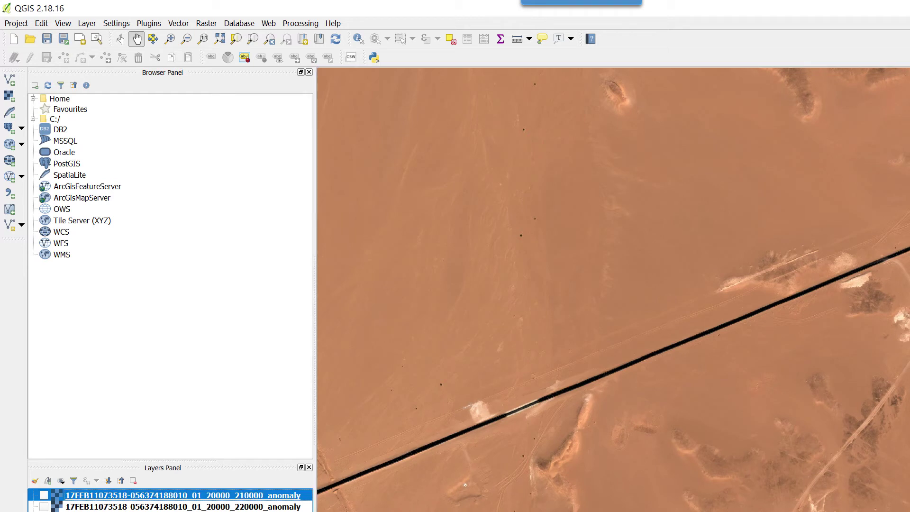
{"action": "left_click", "coordinate": [43, 495]}
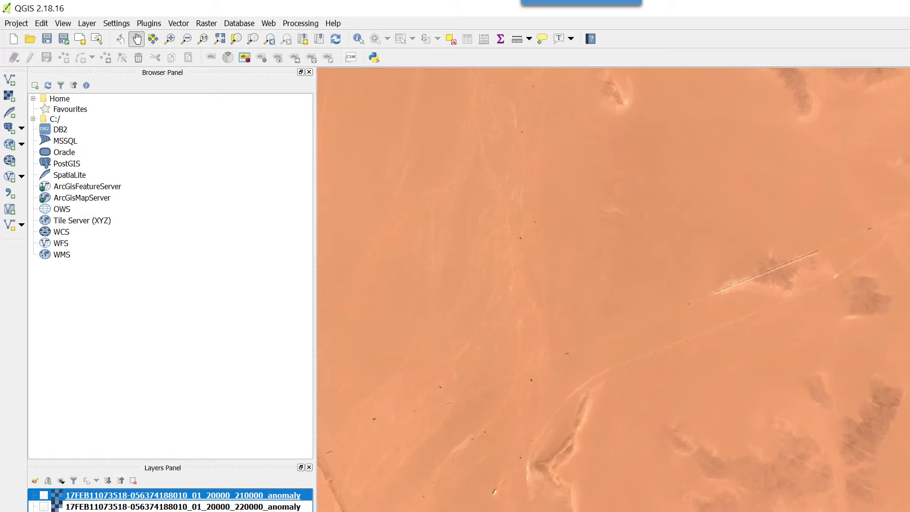
{"action": "left_click", "coordinate": [42, 495]}
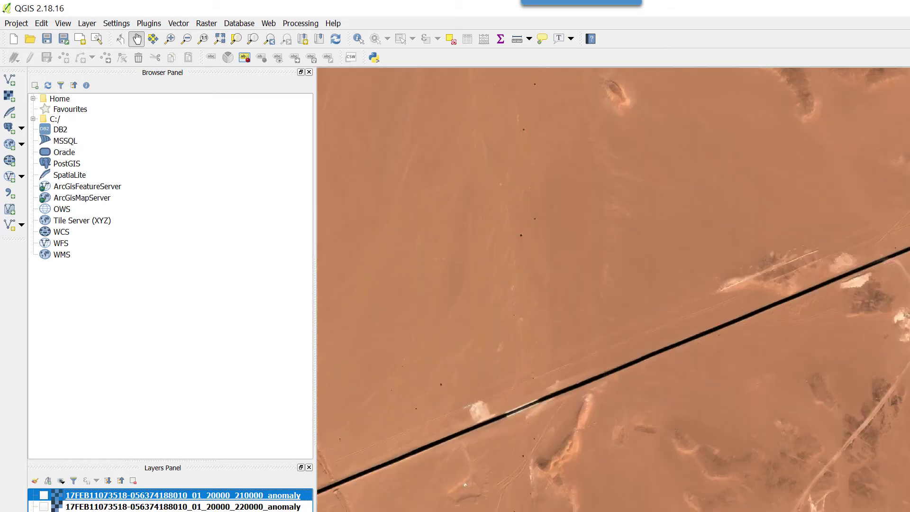
{"action": "left_click", "coordinate": [43, 495]}
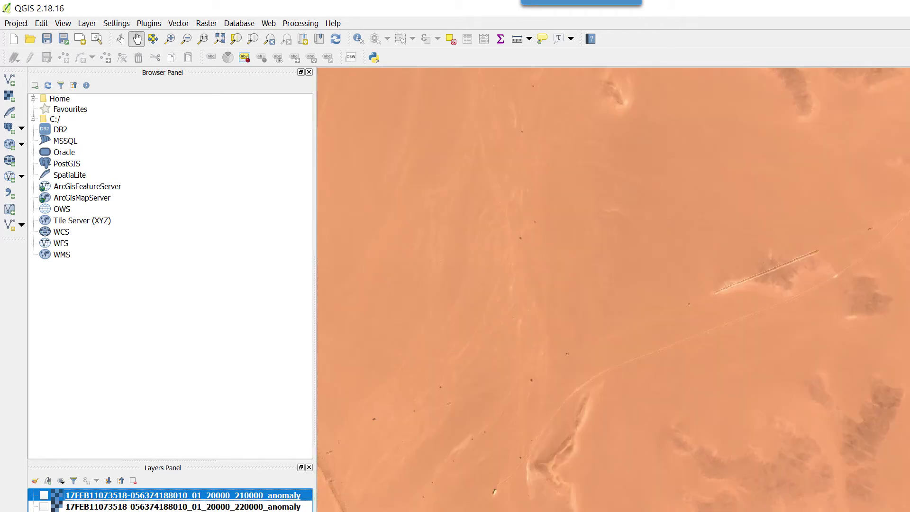
{"action": "left_click", "coordinate": [43, 496]}
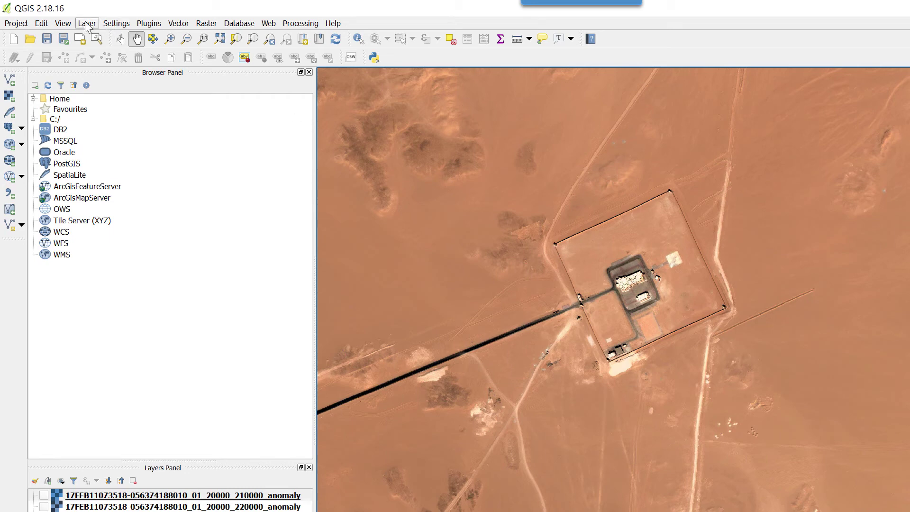
{"action": "left_click", "coordinate": [63, 24]}
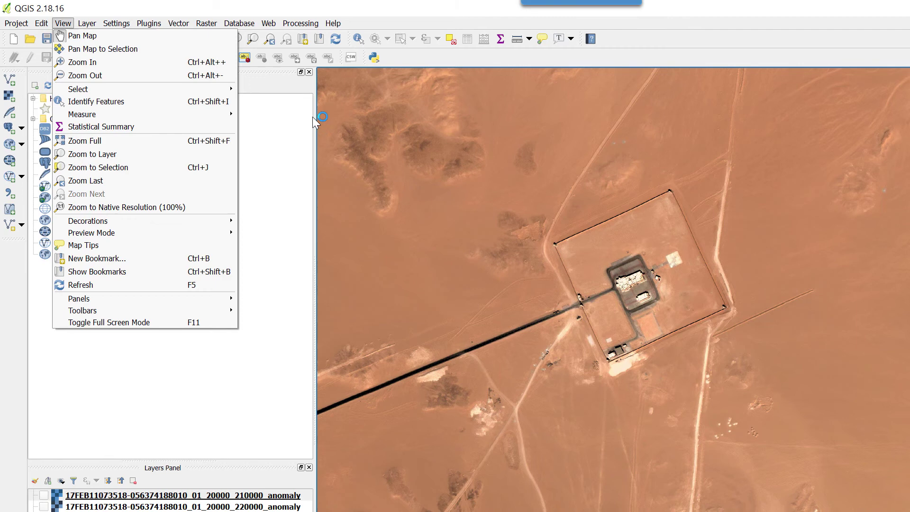
{"action": "left_click", "coordinate": [265, 118]}
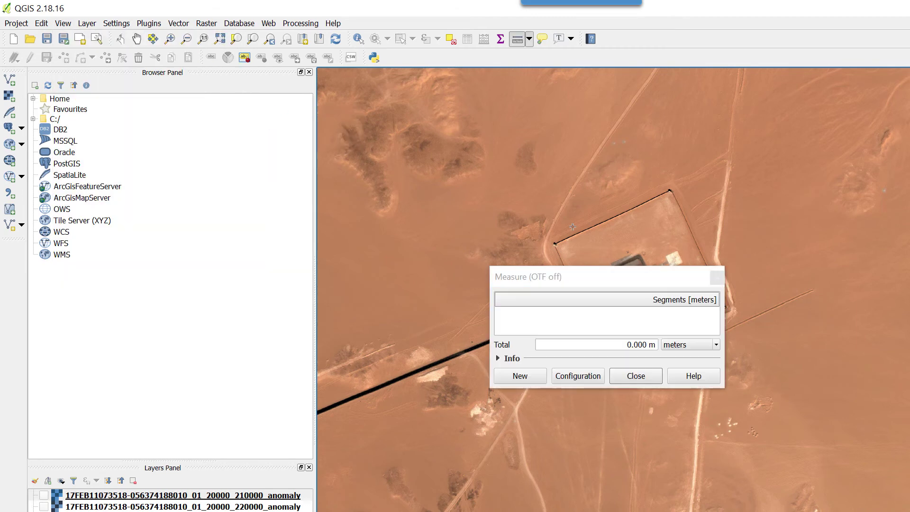
{"action": "mouse_move", "coordinate": [610, 277]}
{"action": "left_mouse_down"}
{"action": "mouse_move", "coordinate": [615, 345]}
{"action": "mouse_move", "coordinate": [605, 371]}
{"action": "left_mouse_up"}
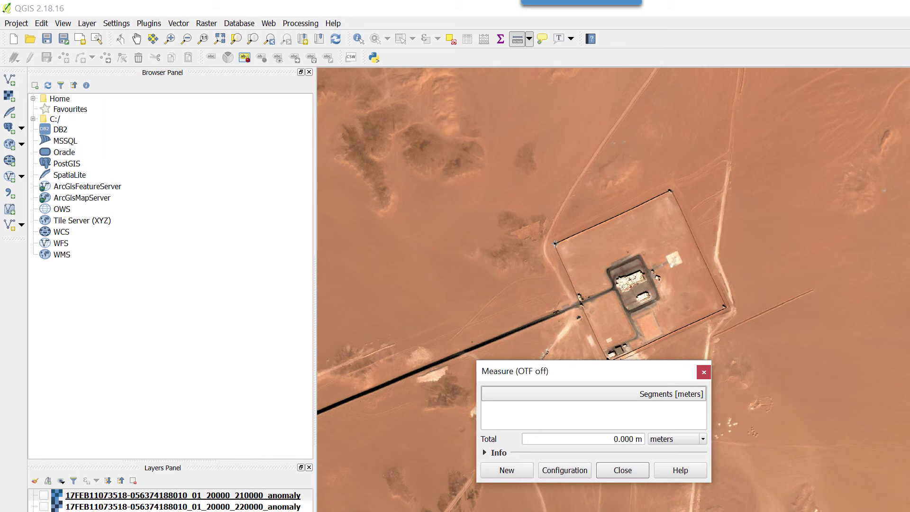
{"action": "left_click", "coordinate": [555, 243]}
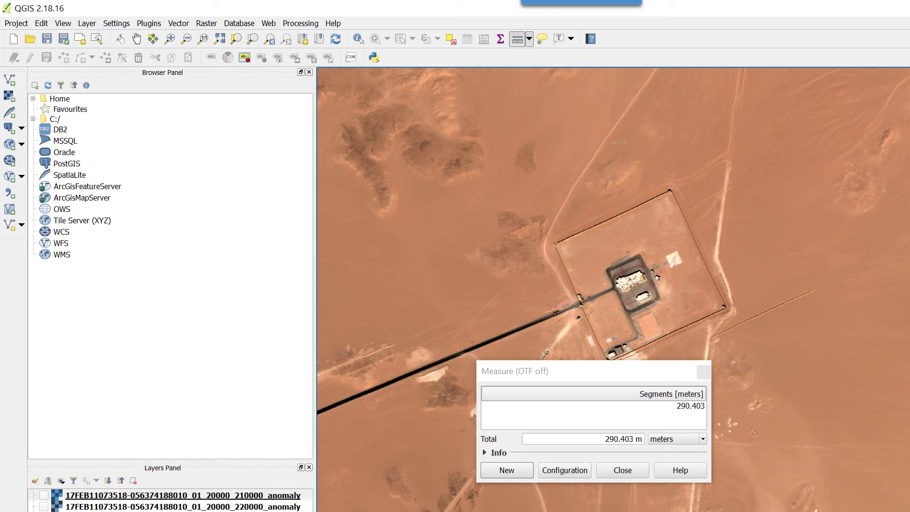
{"action": "left_click", "coordinate": [623, 470]}
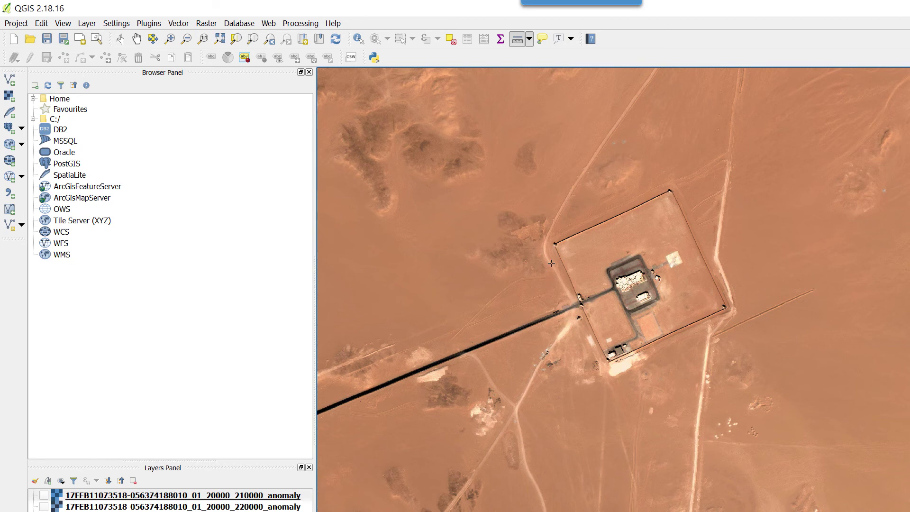
Re-enable both anomaly layers and take a roughly 211-metre distance measurement
{"action": "left_click", "coordinate": [45, 496]}
{"action": "left_click", "coordinate": [44, 506]}
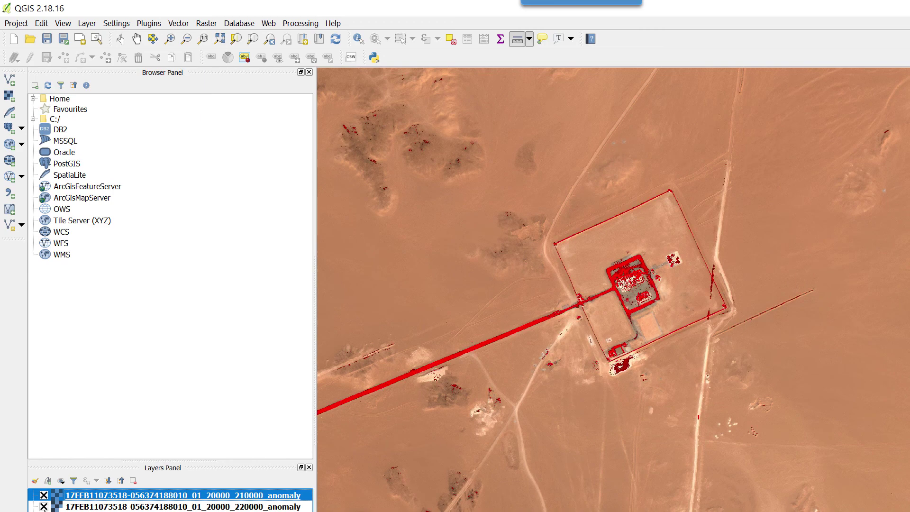
{"action": "scroll", "coordinate": [514, 309], "scroll_direction": "down", "scroll_amount": 3}
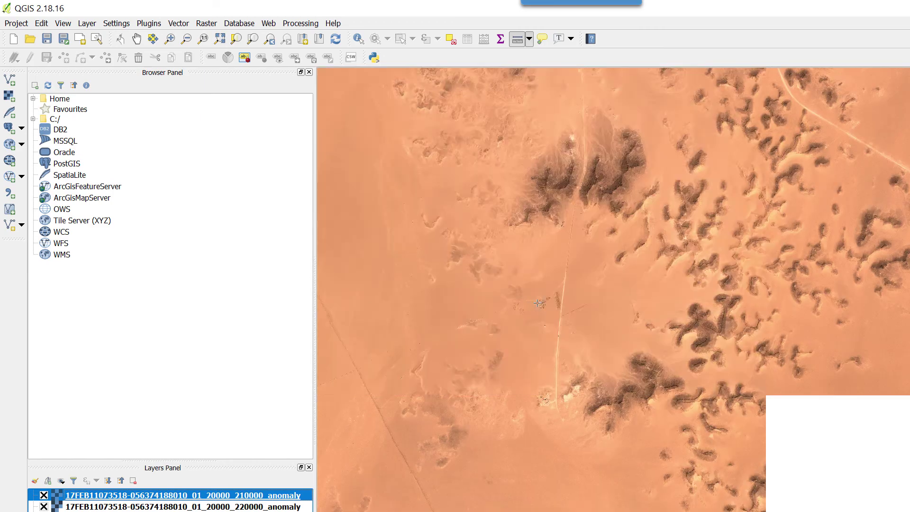
{"action": "left_click", "coordinate": [538, 303]}
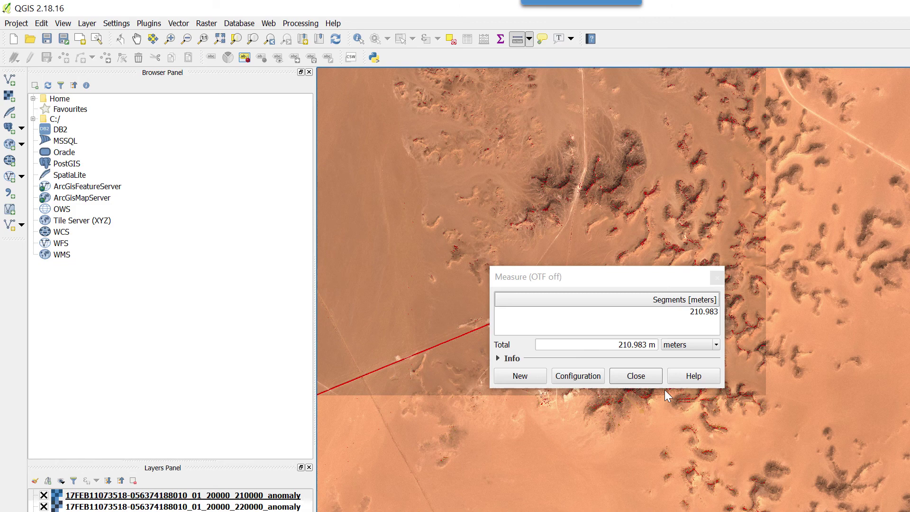
{"action": "left_click", "coordinate": [644, 384]}
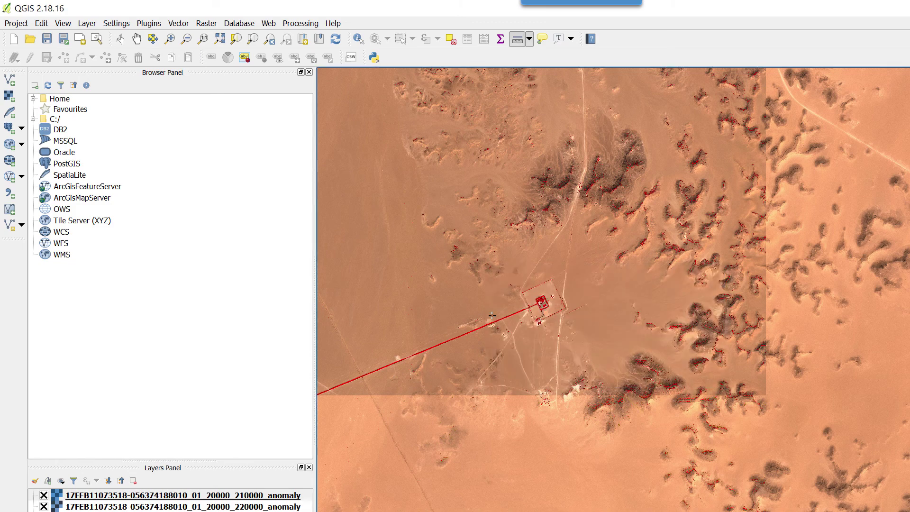